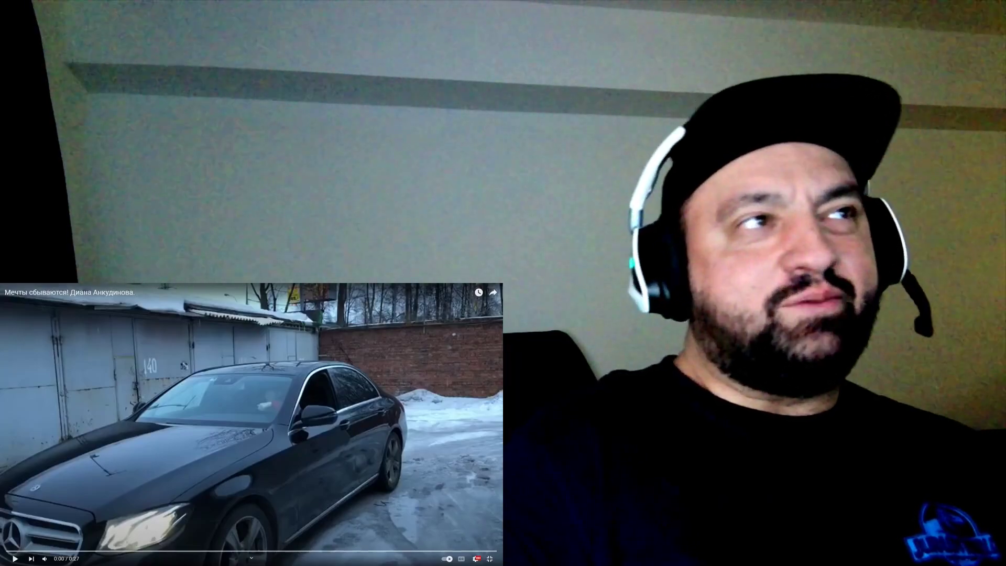
Start the black Mercedes clip and rewind it five seconds.
click(456, 469)
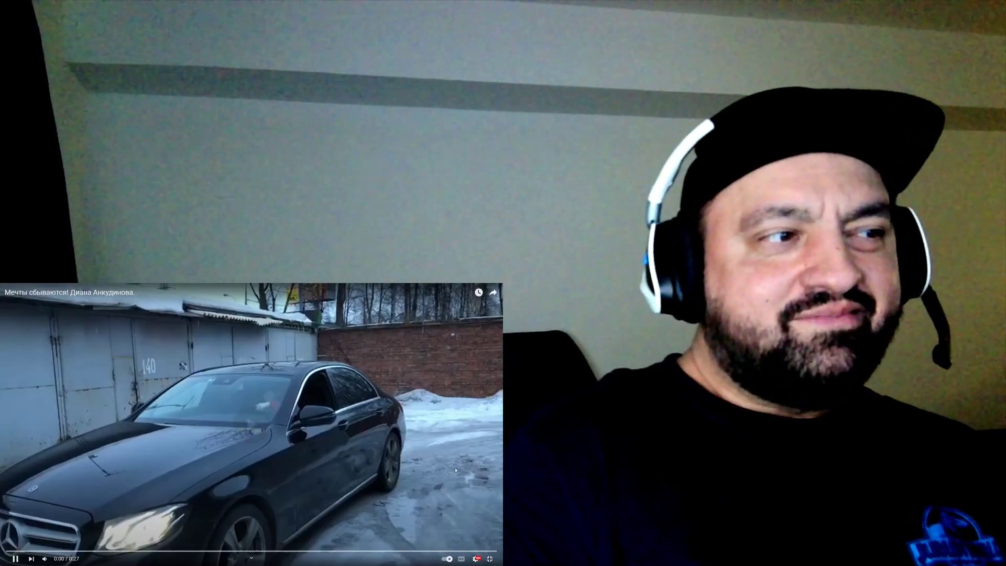
key(Left)
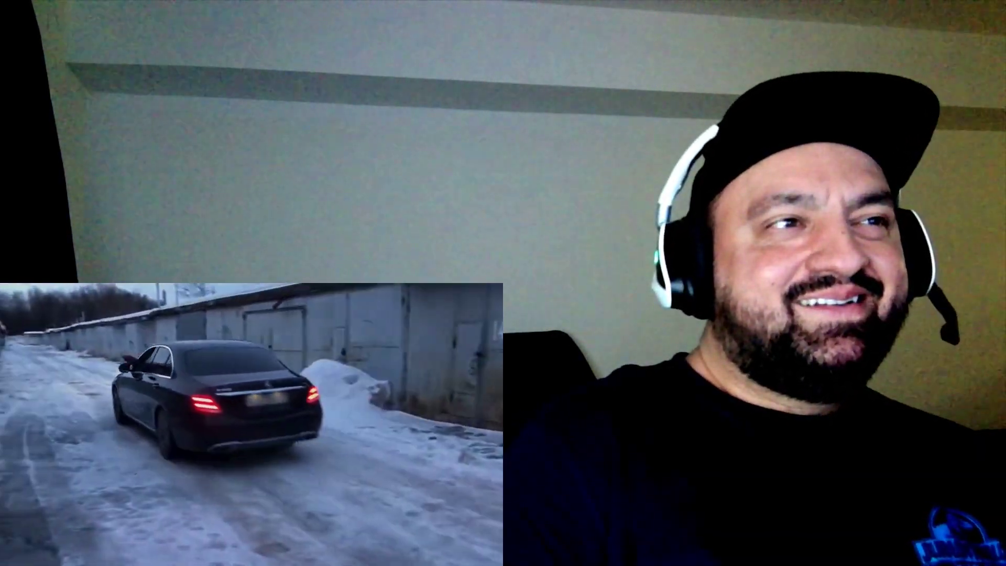
Pause the Mercedes clip briefly, then resume it to its final second at 0:27.
key(space)
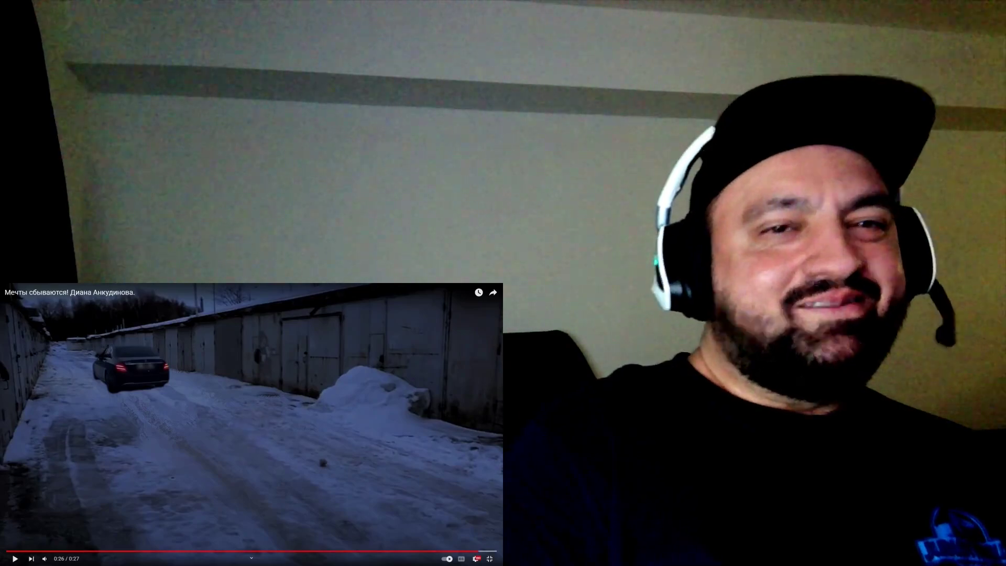
key(space)
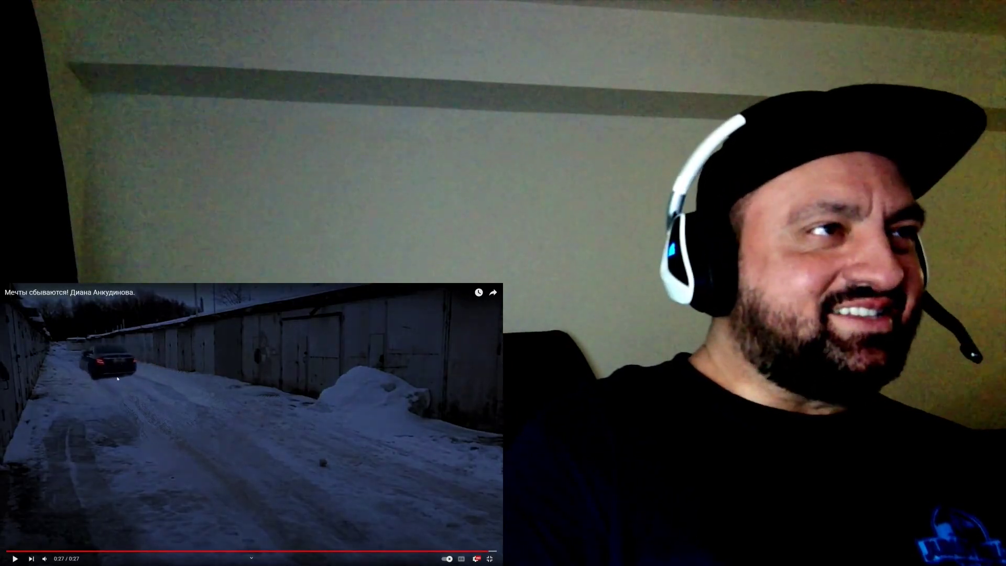